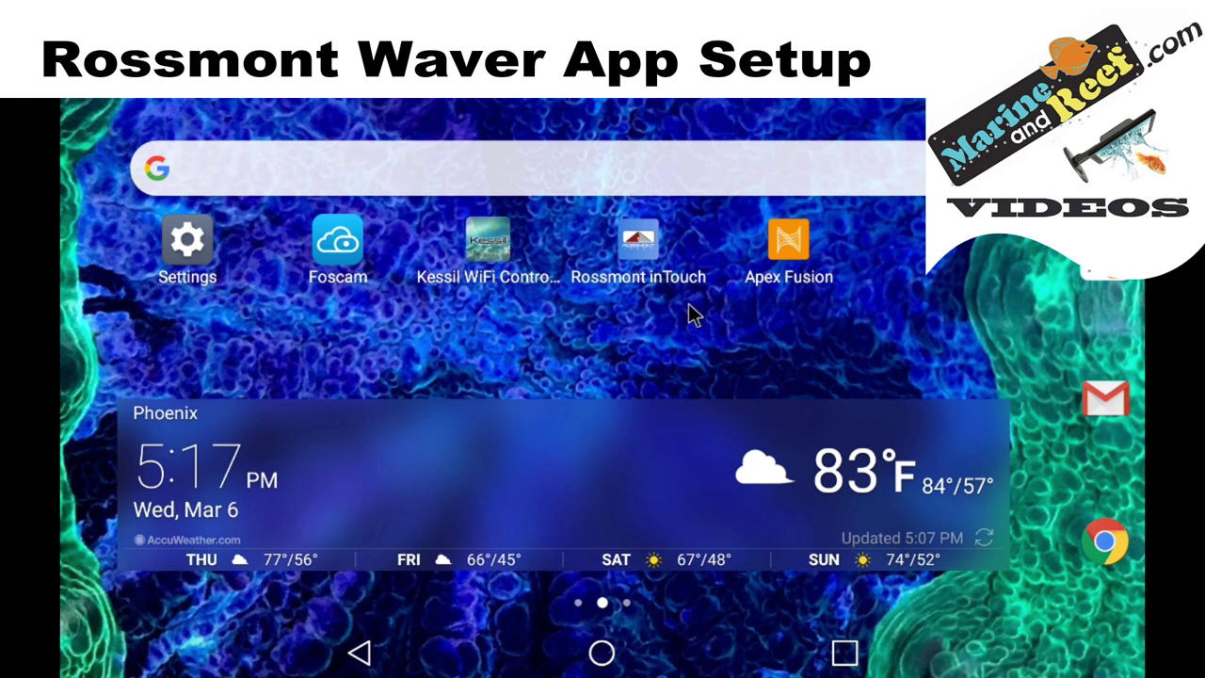
Open Android's Wi-Fi settings and scroll the network list to find the Rossmont network.
{"action": "left_click", "coordinate": [190, 243]}
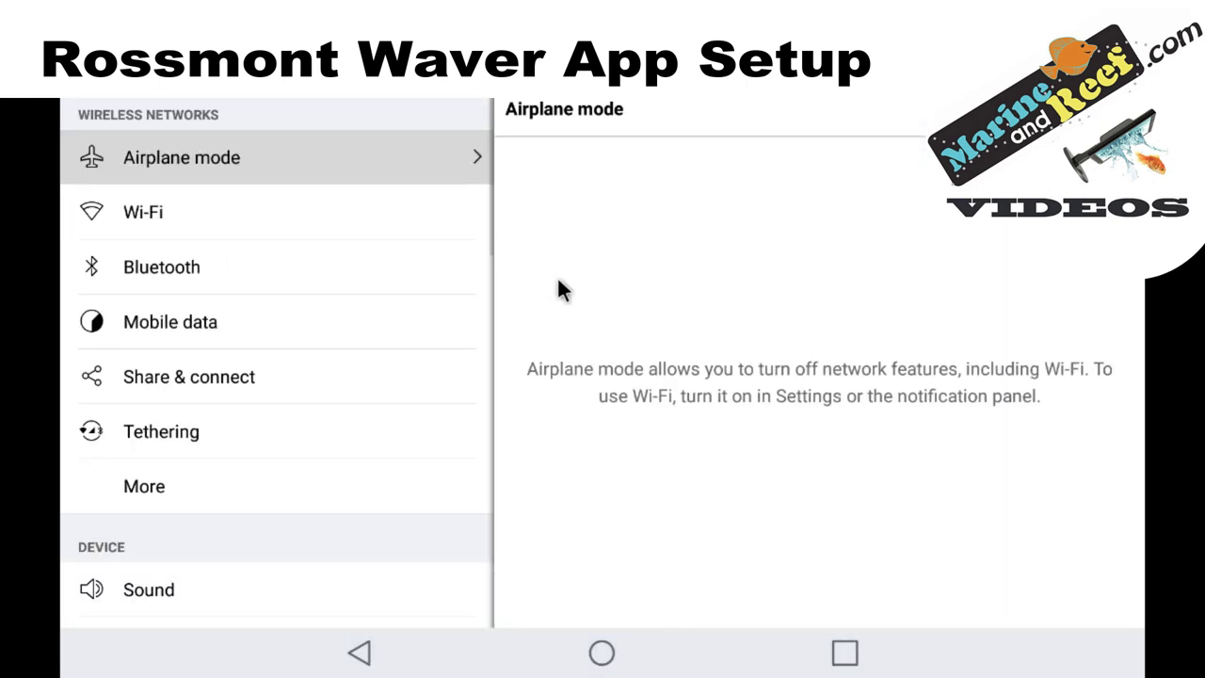
{"action": "left_click", "coordinate": [311, 213]}
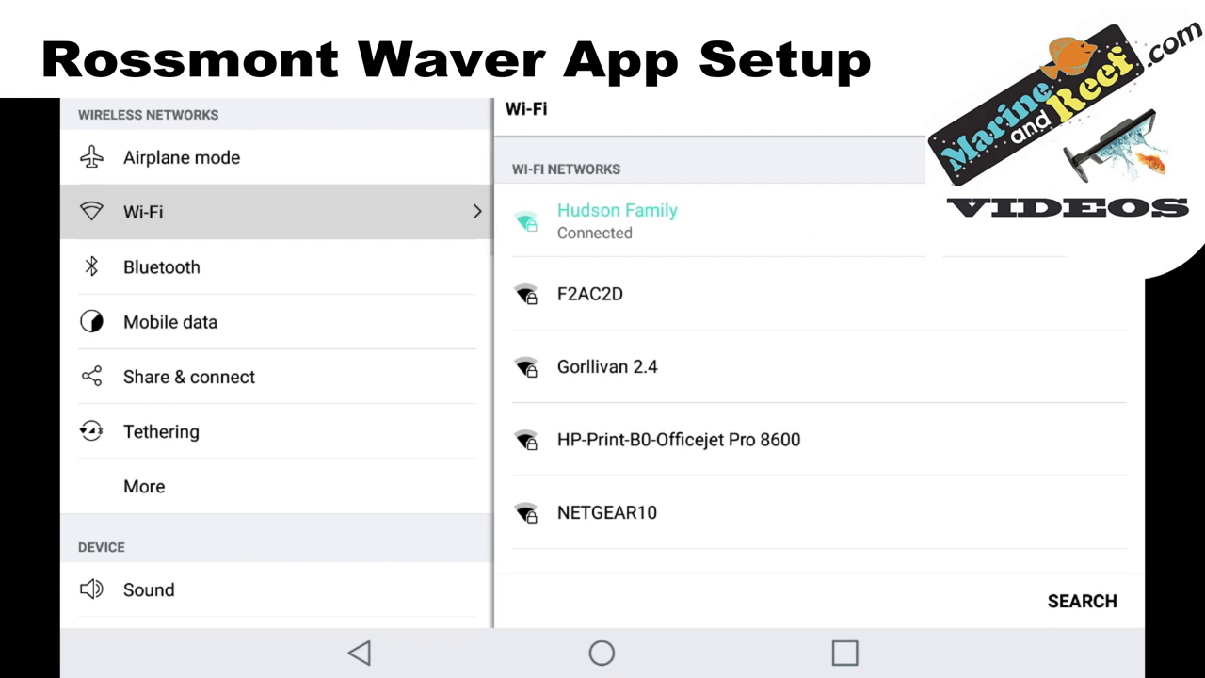
{"action": "scroll", "coordinate": [819, 376], "scroll_direction": "down", "scroll_amount": 1}
{"action": "left_click", "coordinate": [608, 463]}
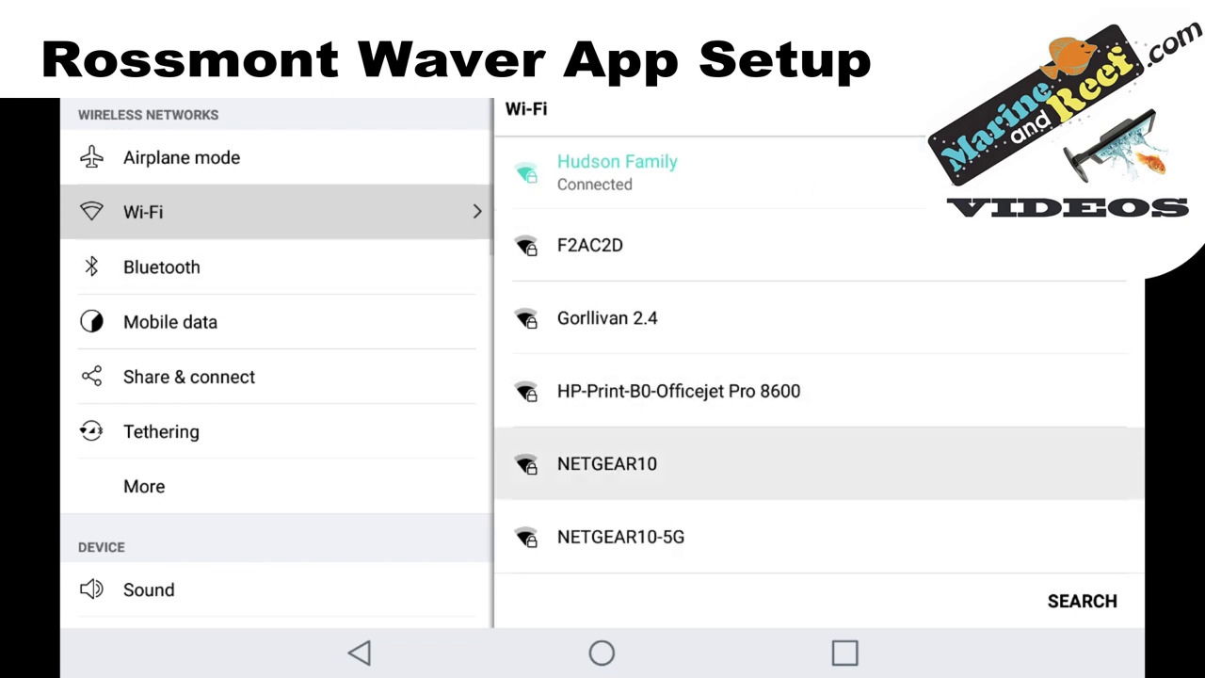
{"action": "scroll", "coordinate": [820, 377], "scroll_direction": "down", "scroll_amount": 7}
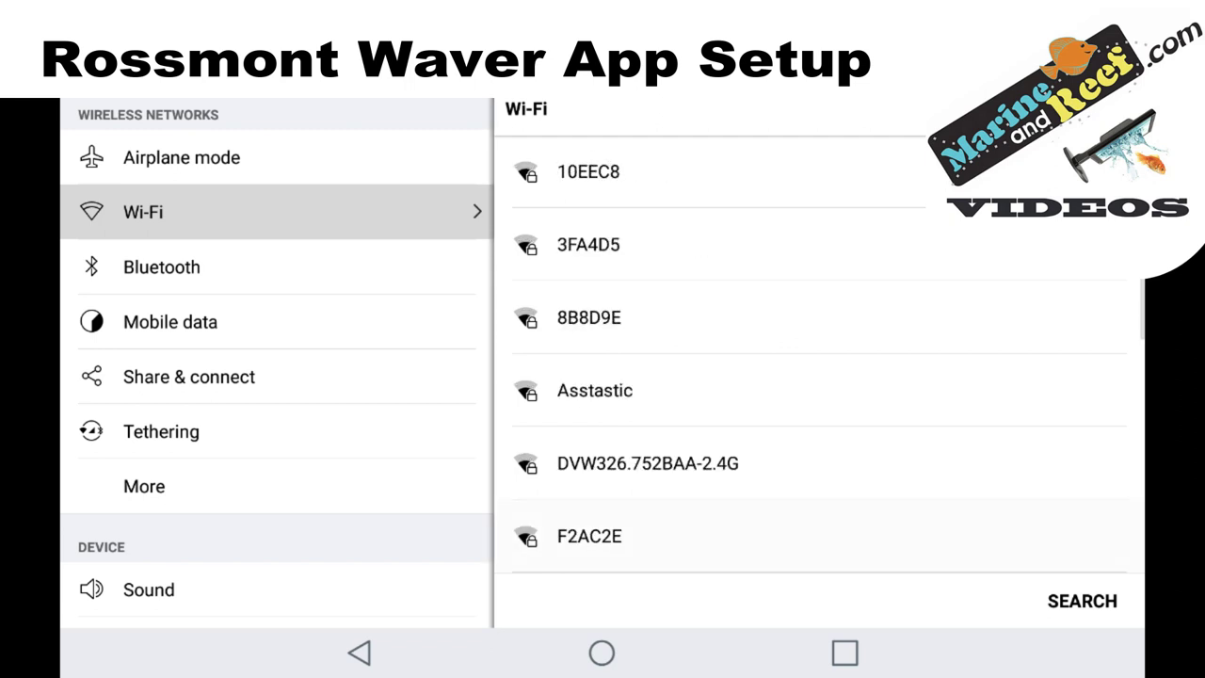
{"action": "scroll", "coordinate": [819, 377], "scroll_direction": "down", "scroll_amount": 5}
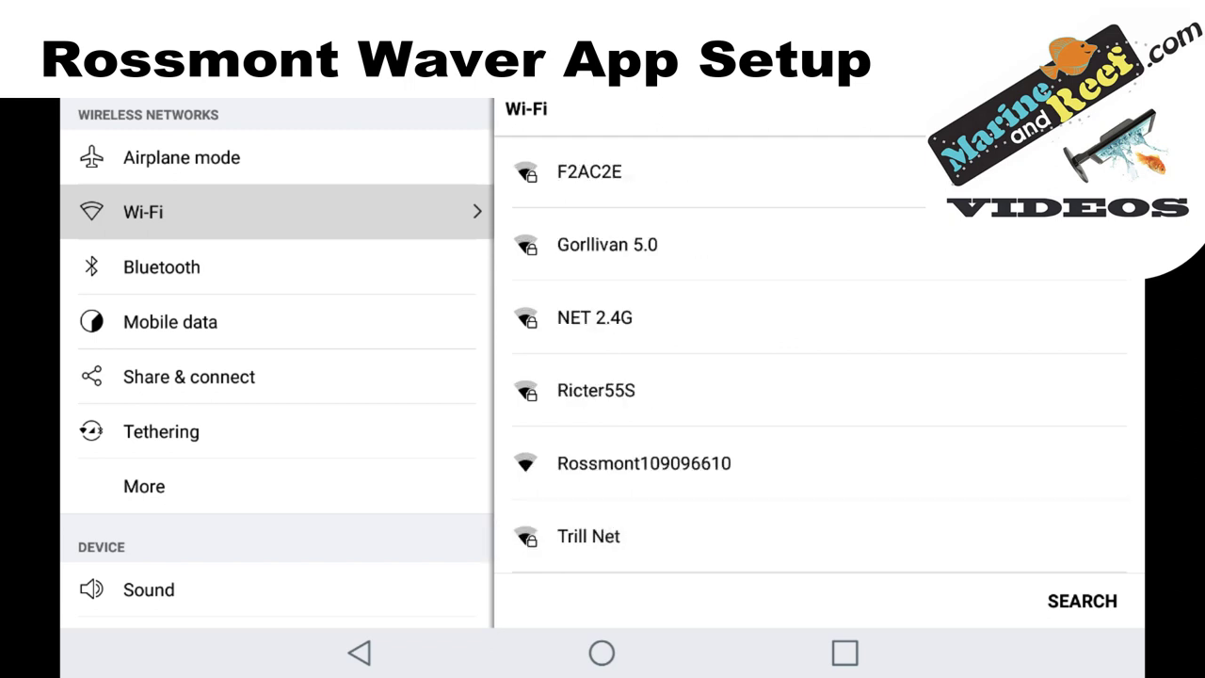
Connect the tablet to the Rossmont109096610 Wi-Fi network and return to the home screen.
{"action": "left_click", "coordinate": [644, 463]}
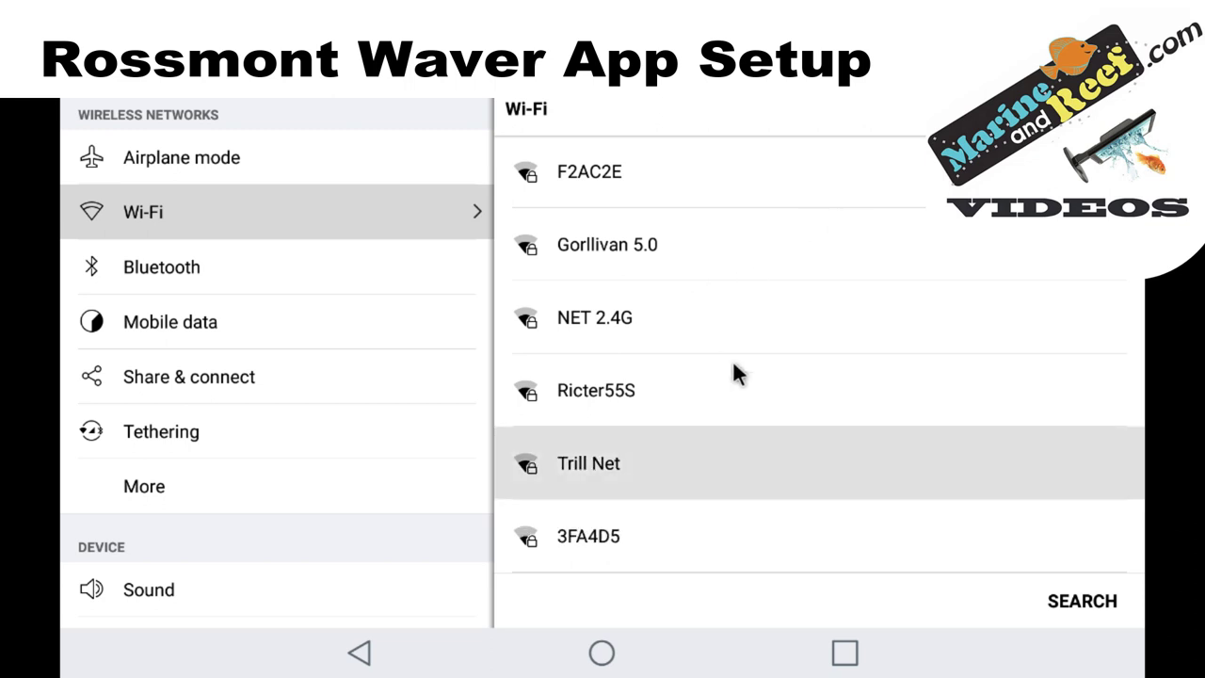
{"action": "scroll", "coordinate": [740, 431], "scroll_direction": "down", "scroll_amount": 7}
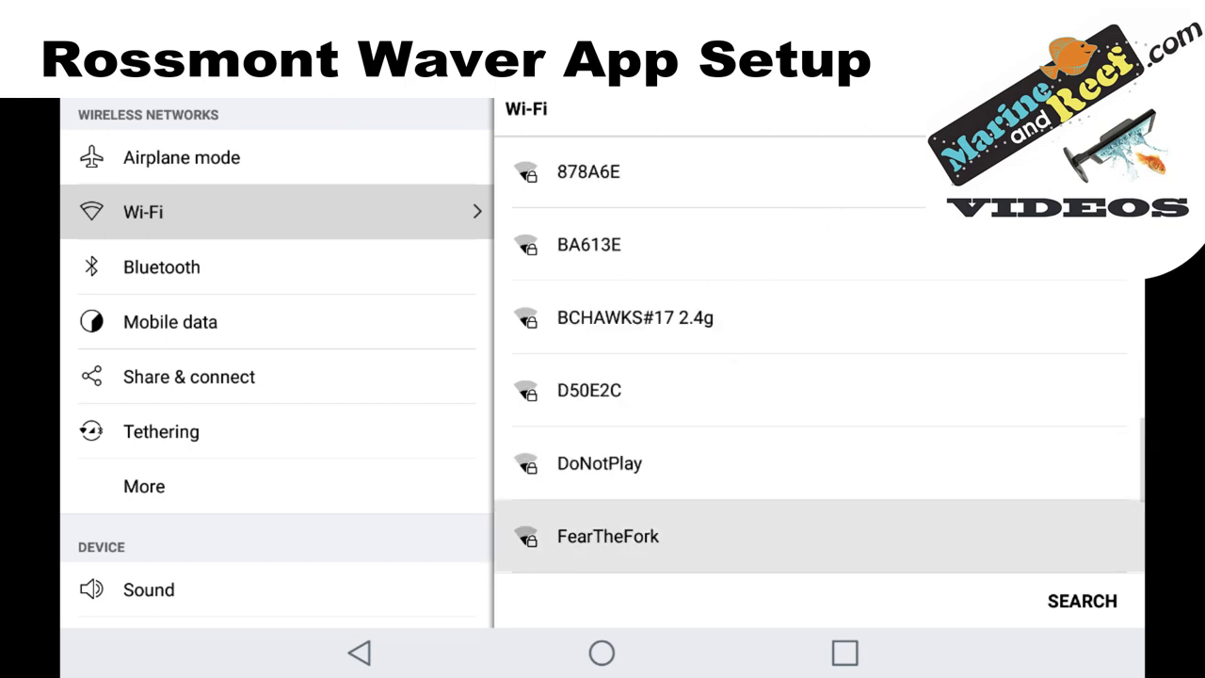
{"action": "scroll", "coordinate": [820, 376], "scroll_direction": "down", "scroll_amount": 5}
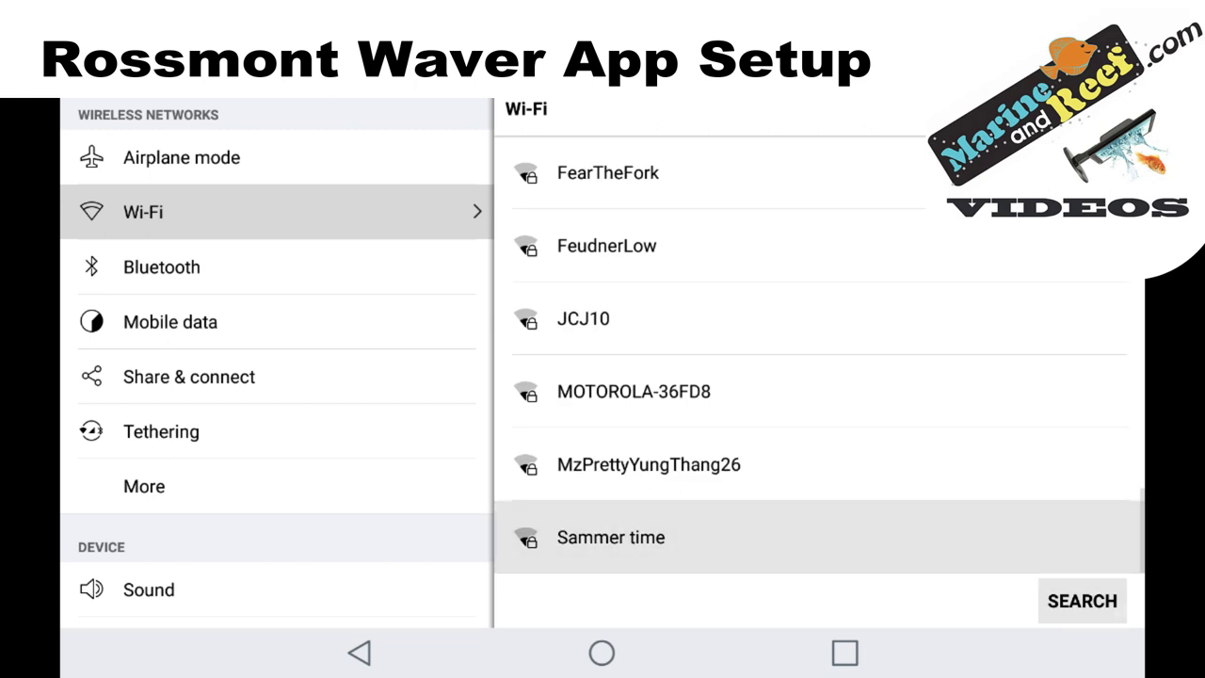
{"action": "scroll", "coordinate": [820, 358], "scroll_direction": "up", "scroll_amount": 5}
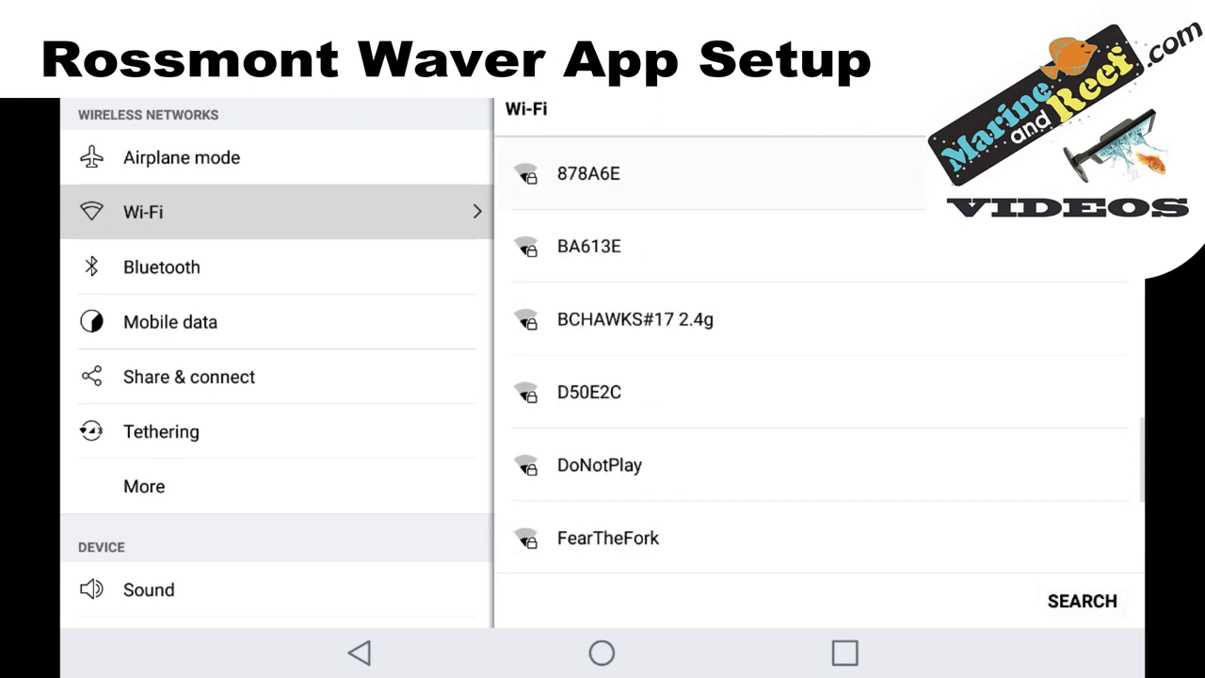
{"action": "scroll", "coordinate": [683, 194], "scroll_direction": "up", "scroll_amount": 10}
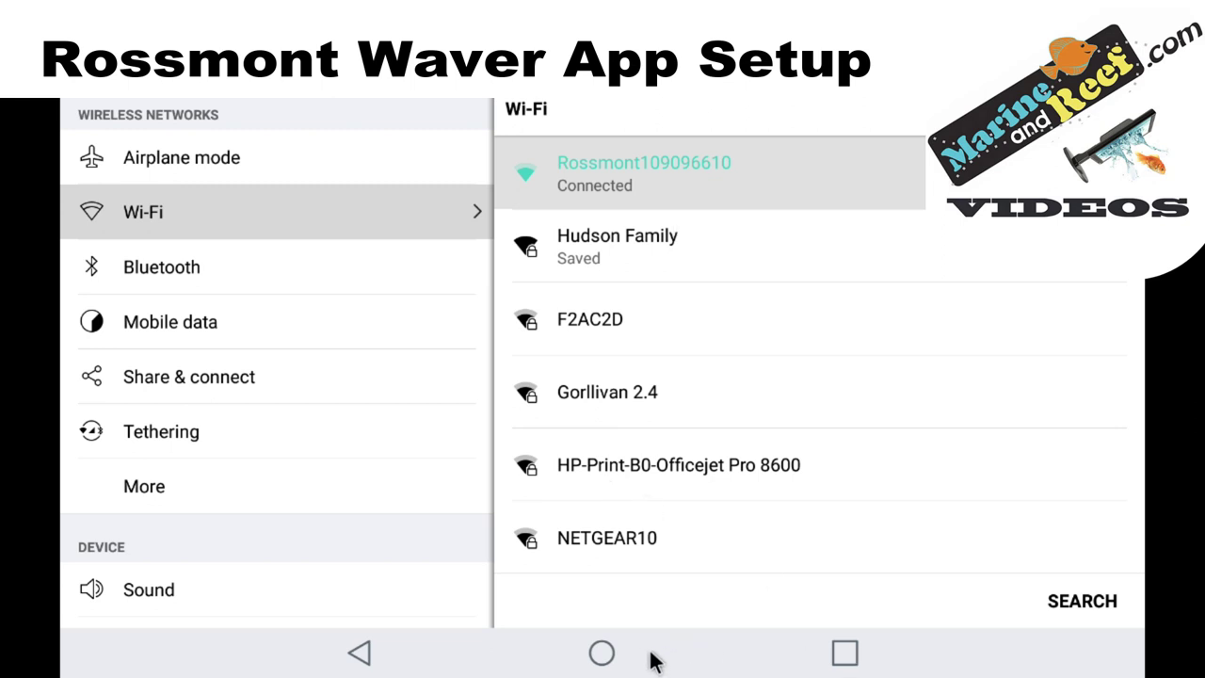
{"action": "left_click", "coordinate": [603, 654]}
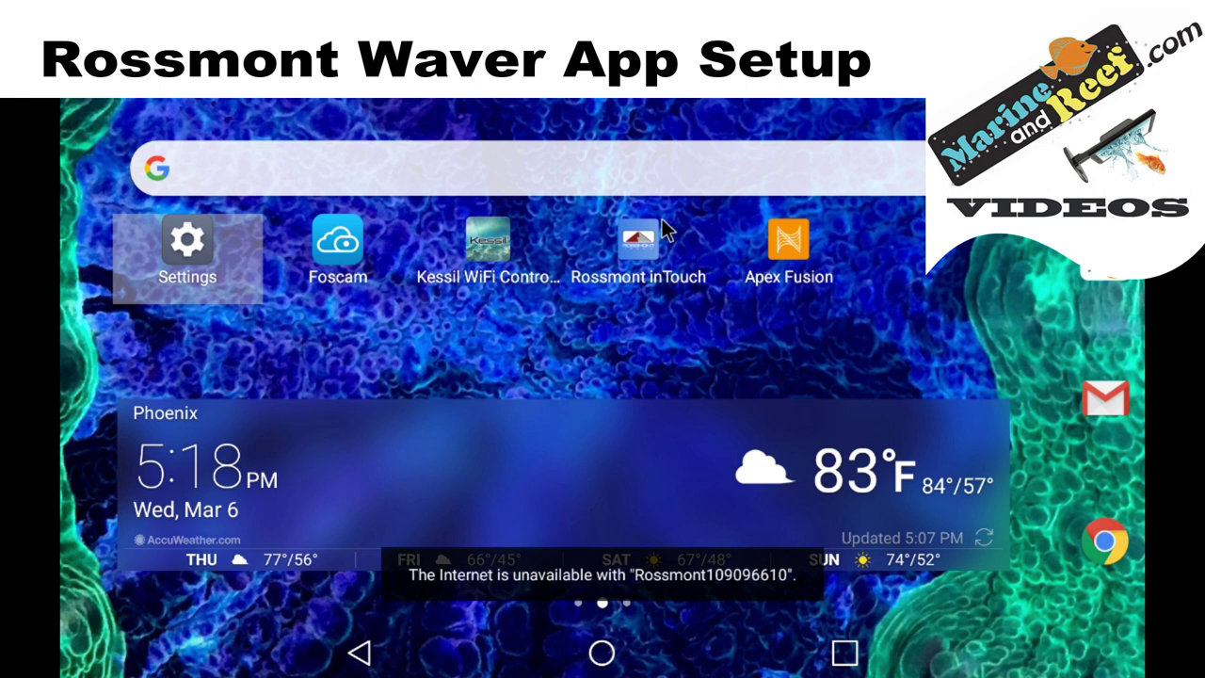
Launch Rossmont inTouch, create a new aquarium, and continue until the pump reports 'Connected correctly'.
{"action": "left_click", "coordinate": [641, 243]}
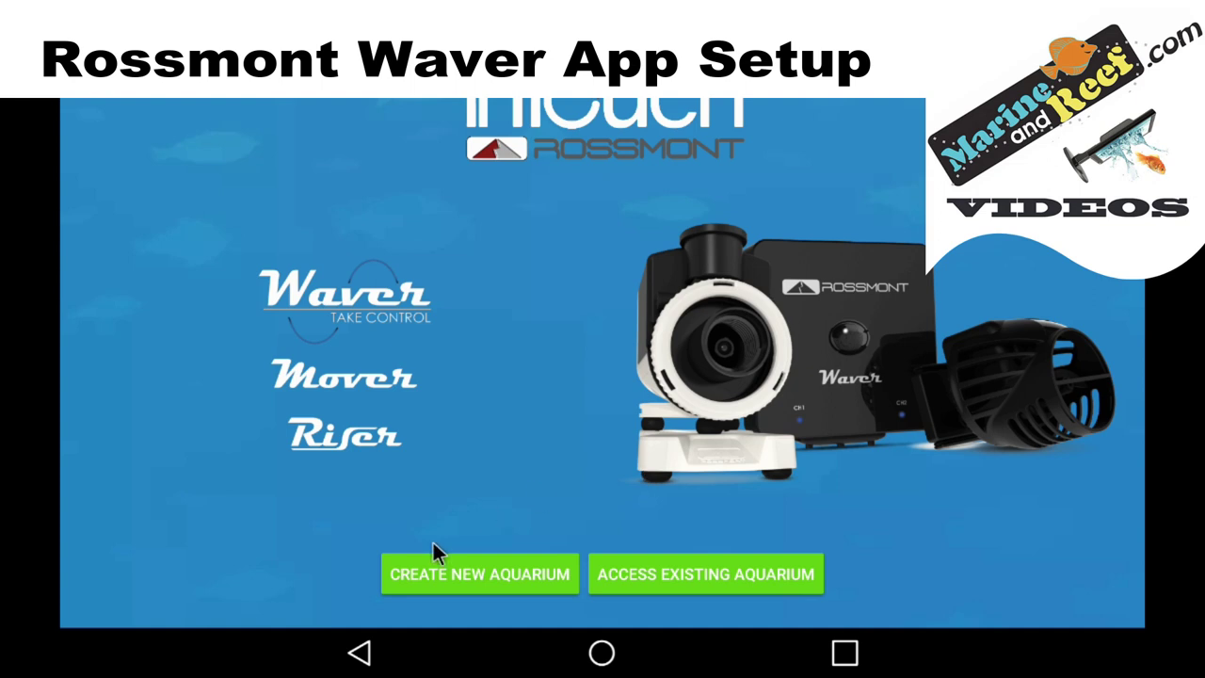
{"action": "left_click", "coordinate": [487, 561]}
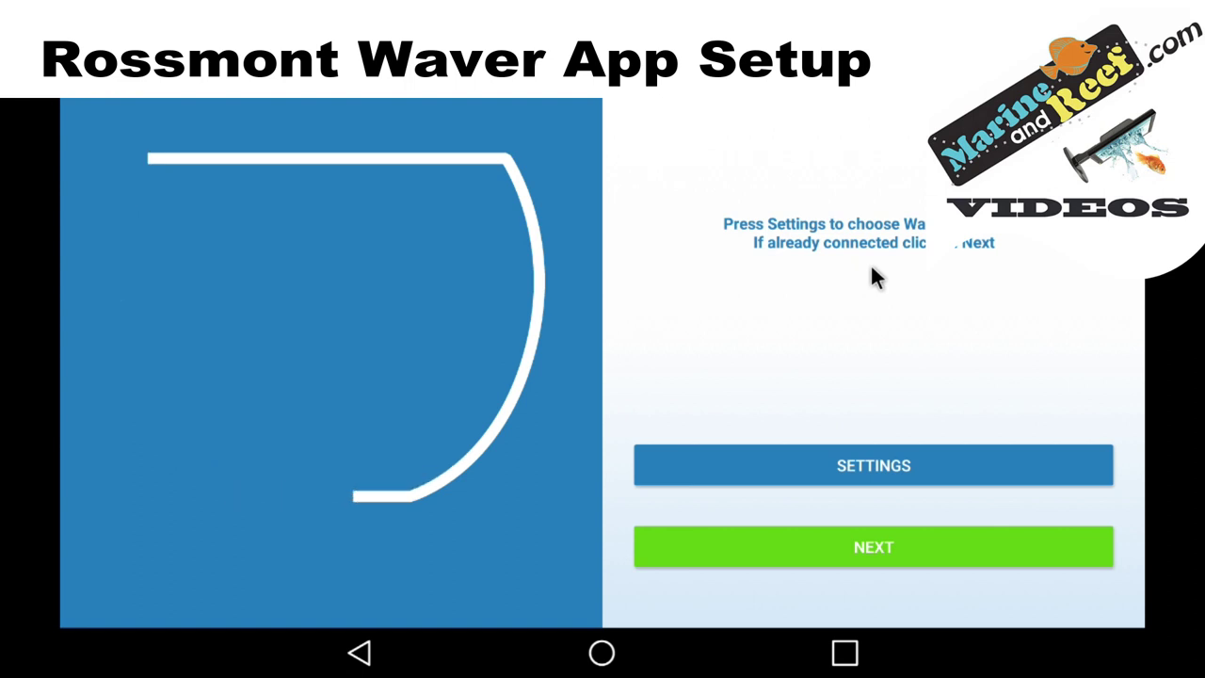
{"action": "left_click", "coordinate": [971, 537]}
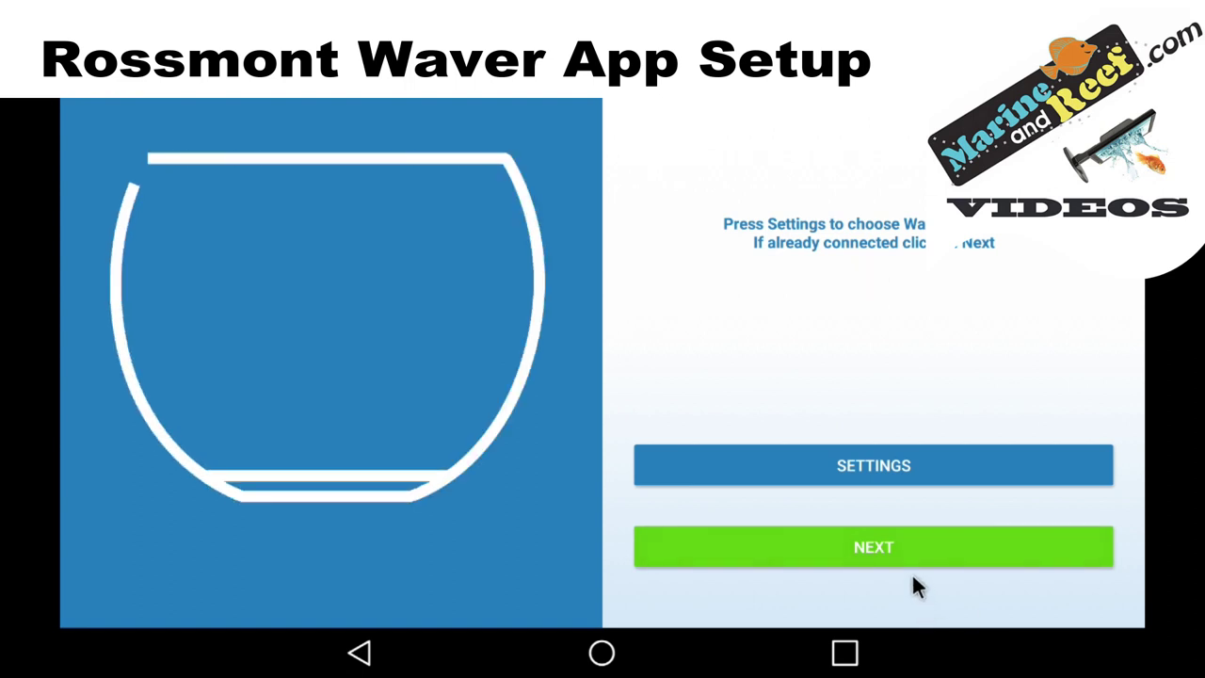
{"action": "left_click", "coordinate": [915, 560]}
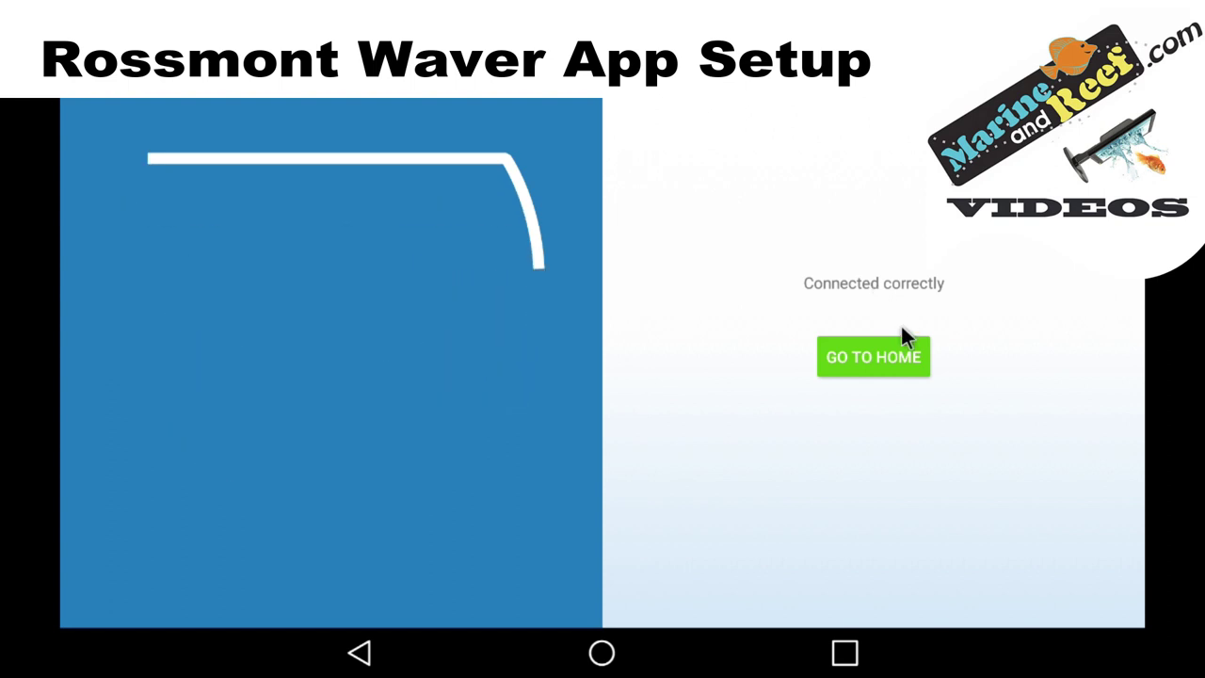
{"action": "left_click", "coordinate": [890, 352]}
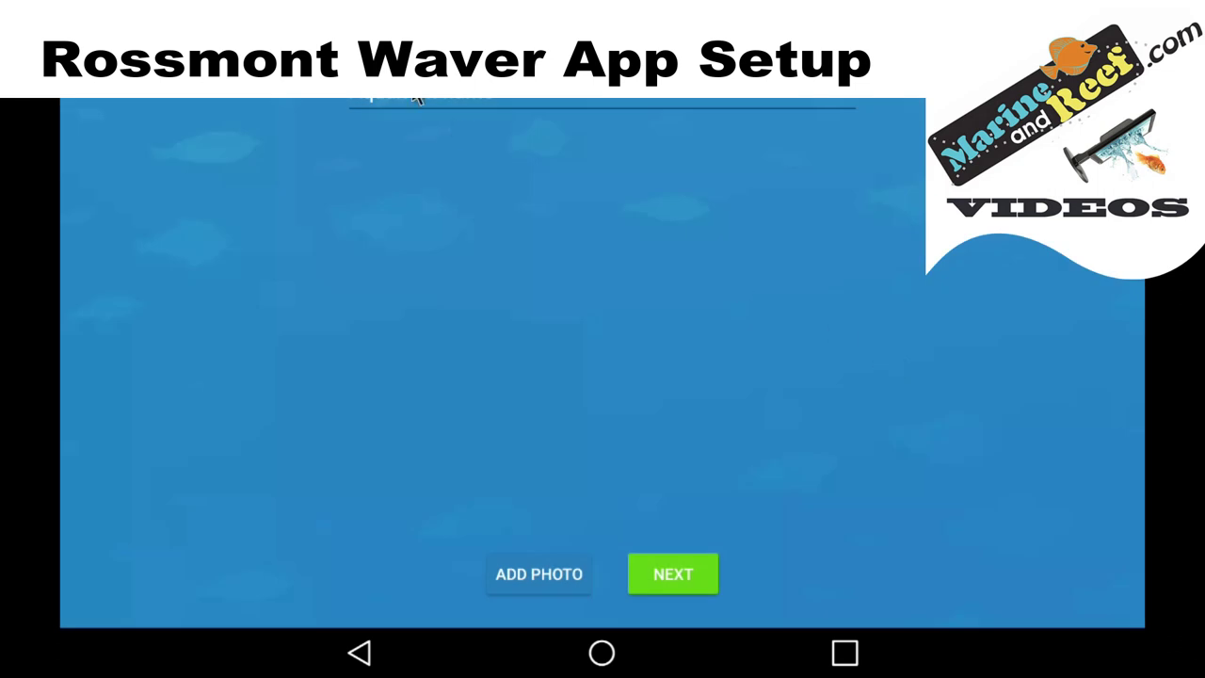
Name the new aquarium 'Home' and continue to the infrastructure-mode page.
{"action": "left_click", "coordinate": [602, 99]}
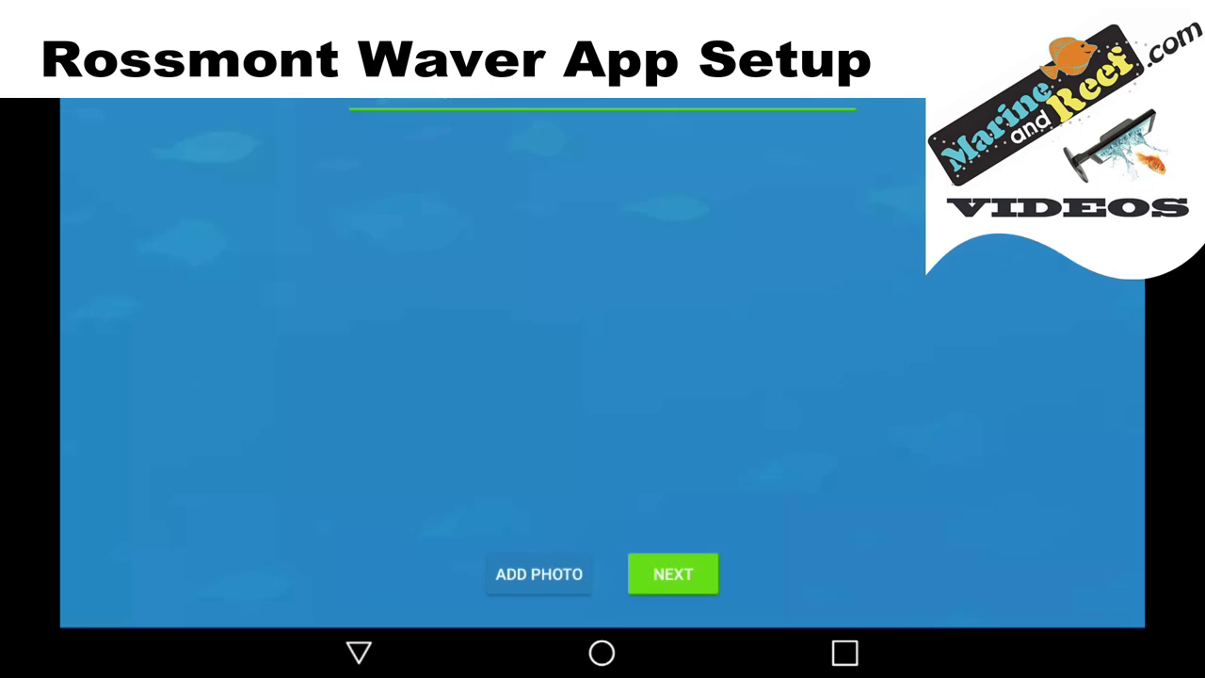
{"action": "type", "text": "Home"}
{"action": "left_click", "coordinate": [668, 569]}
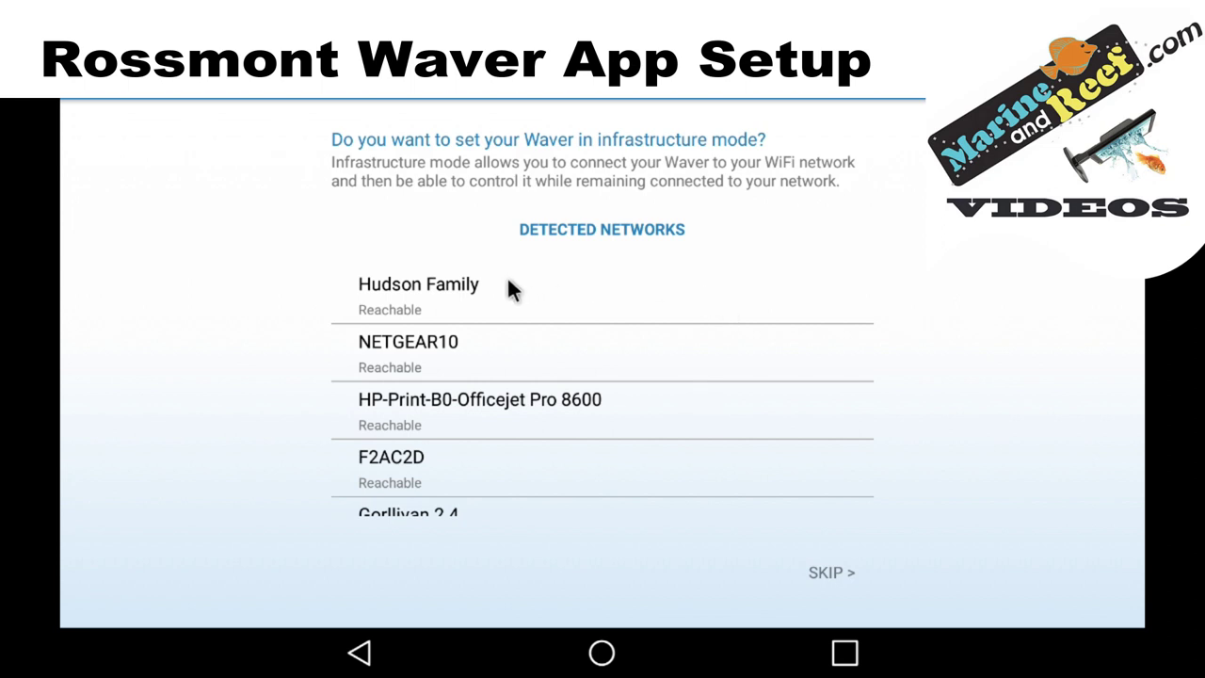
Put the Waver on the home Wi-Fi network with its password, using Automatic mode.
{"action": "left_click", "coordinate": [455, 284]}
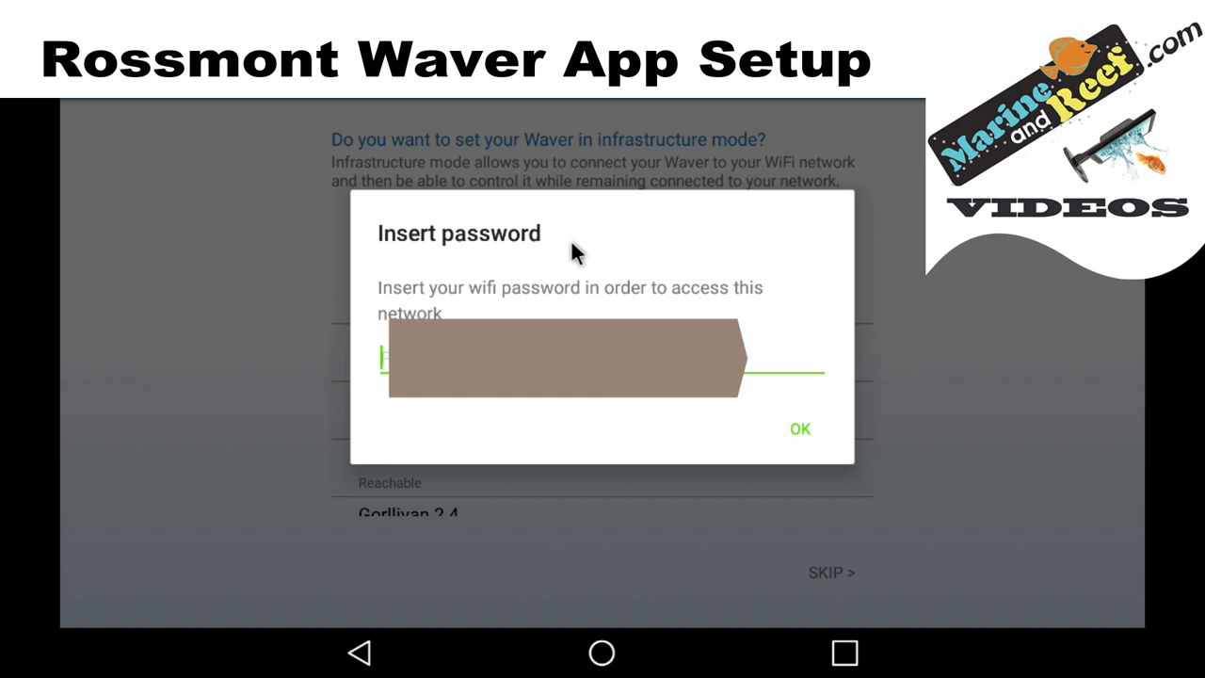
{"action": "type", "text": "M"}
{"action": "left_click", "coordinate": [790, 414]}
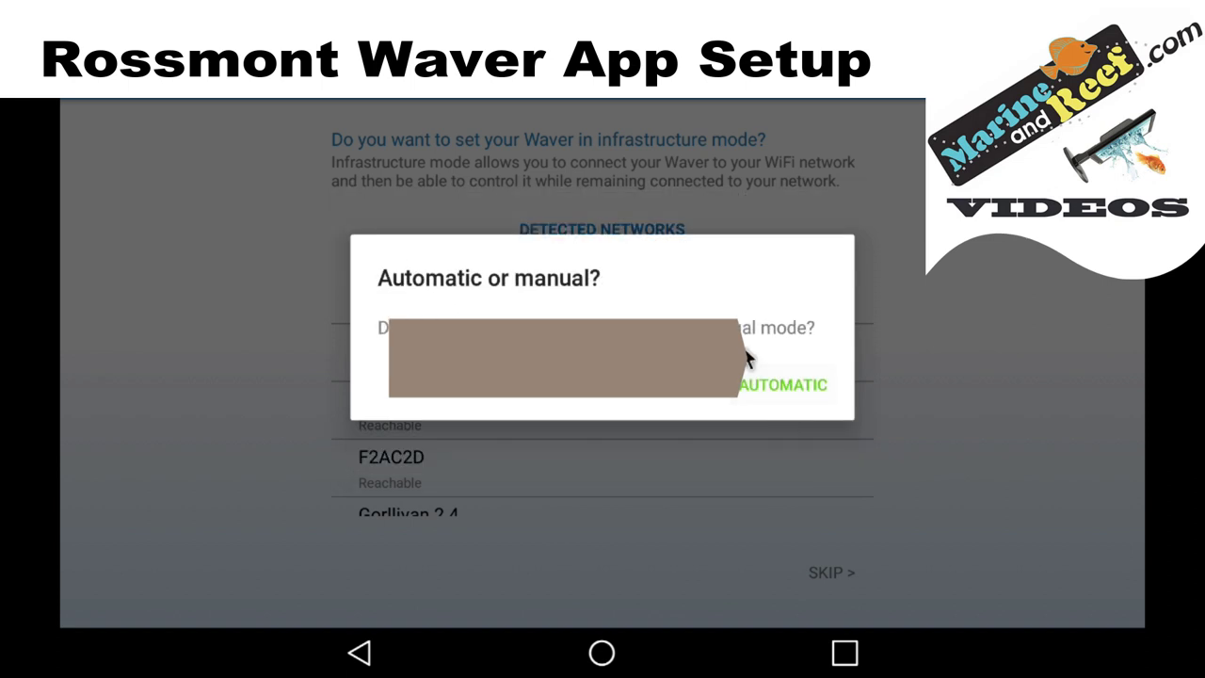
{"action": "left_click", "coordinate": [773, 384]}
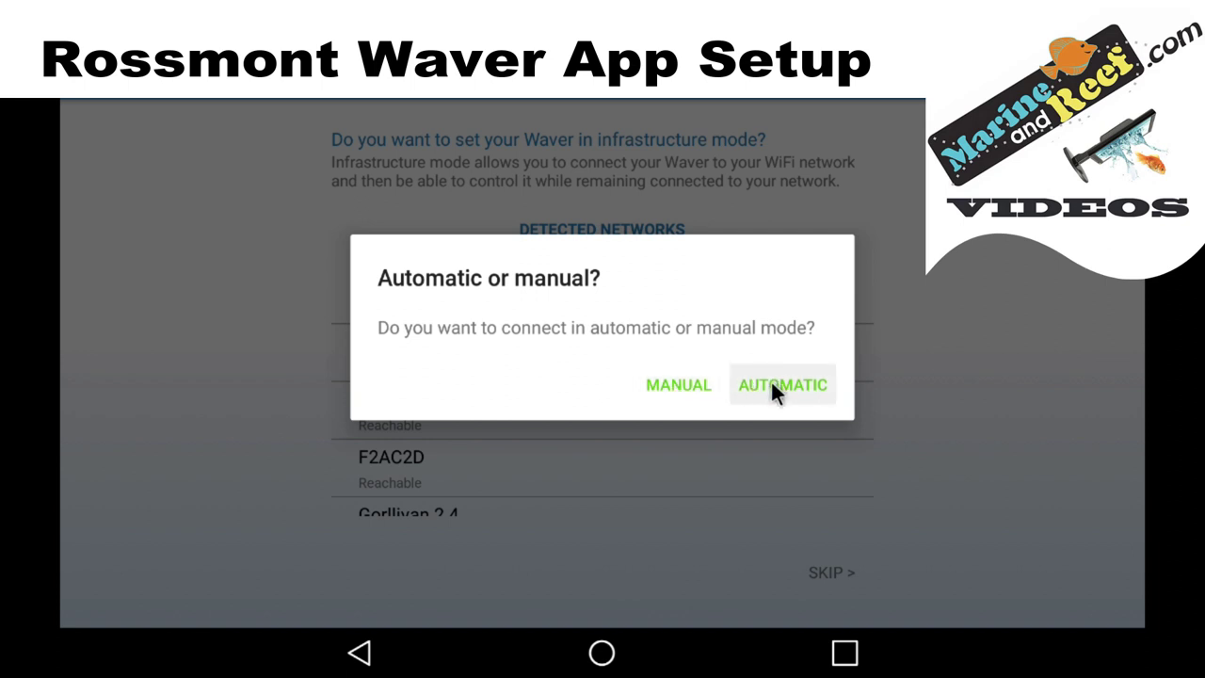
{"action": "left_click", "coordinate": [772, 385]}
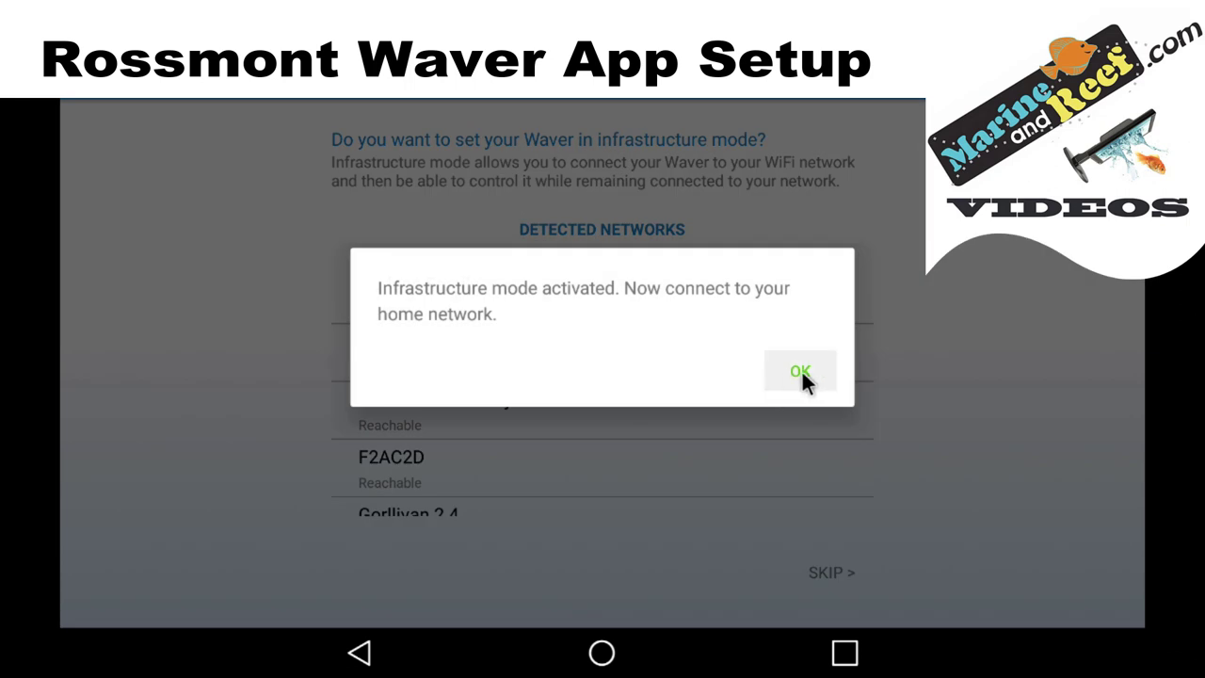
{"action": "left_click", "coordinate": [803, 372]}
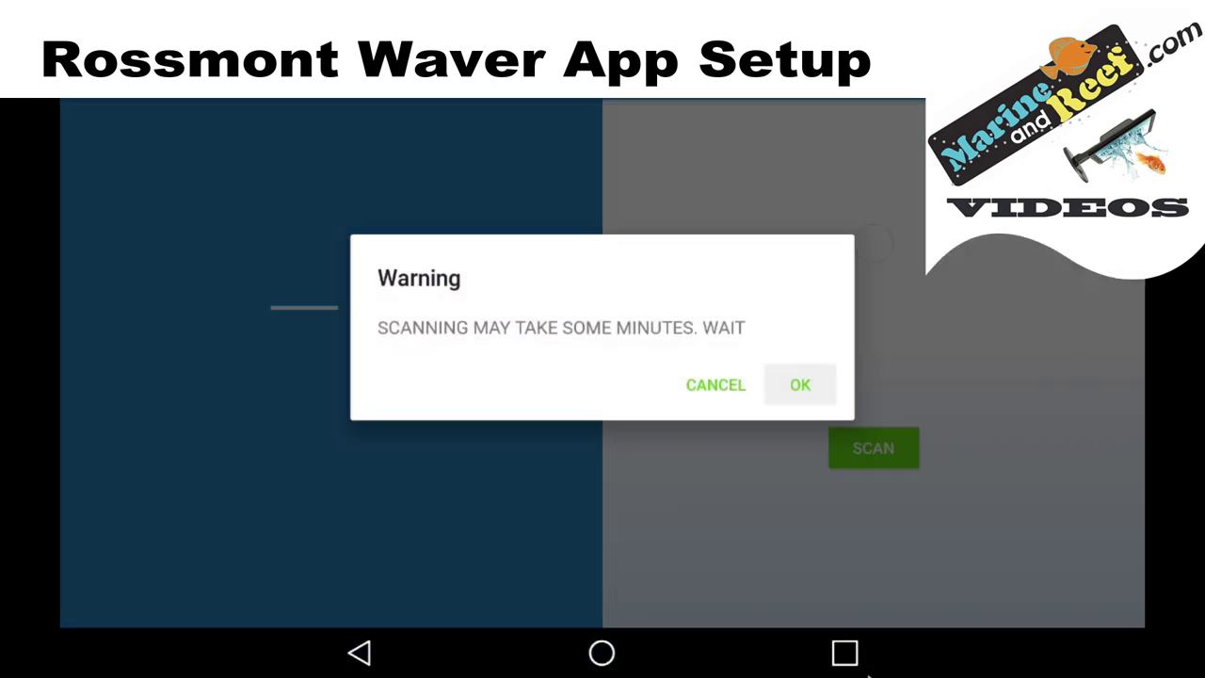
Verify in Settings the tablet is back on home Wi-Fi, then return to Rossmont inTouch and start scanning.
{"action": "left_click", "coordinate": [857, 656]}
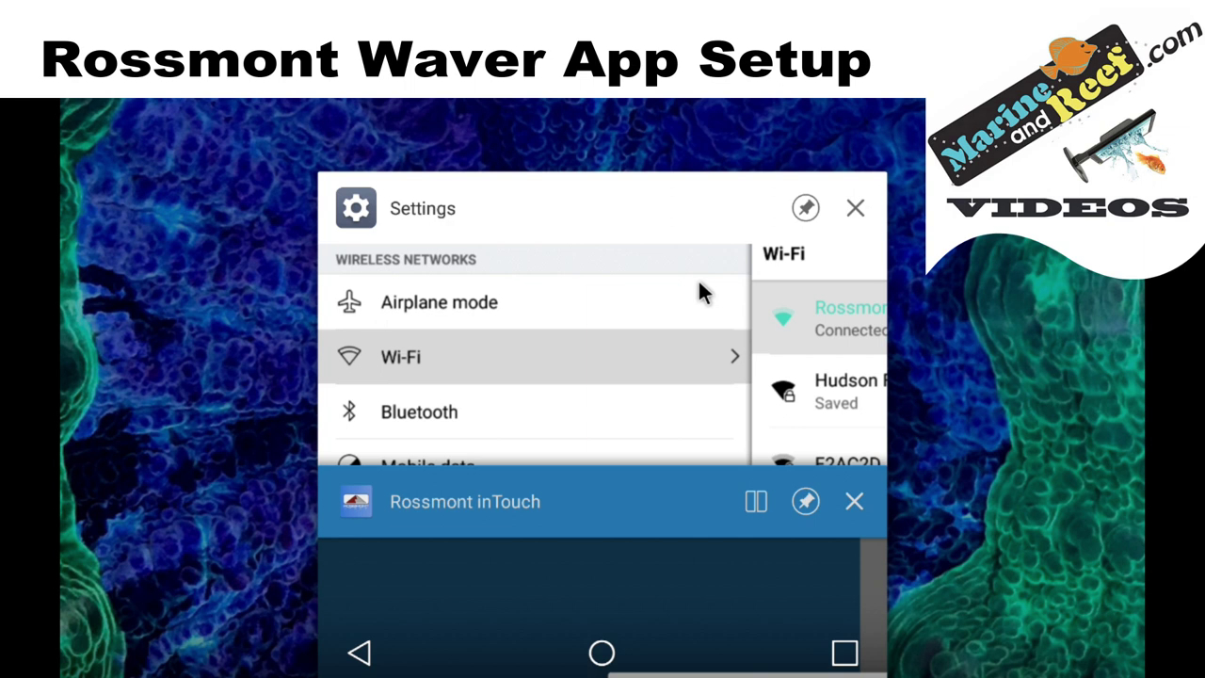
{"action": "left_click", "coordinate": [698, 282]}
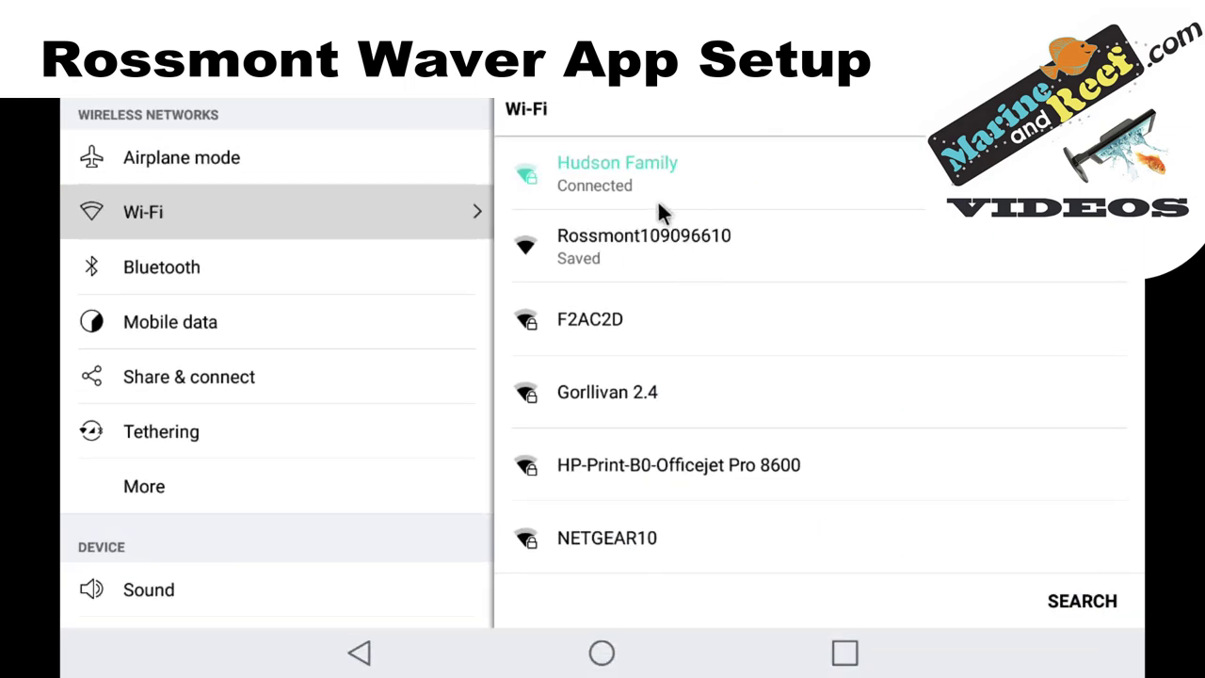
{"action": "left_click", "coordinate": [847, 651]}
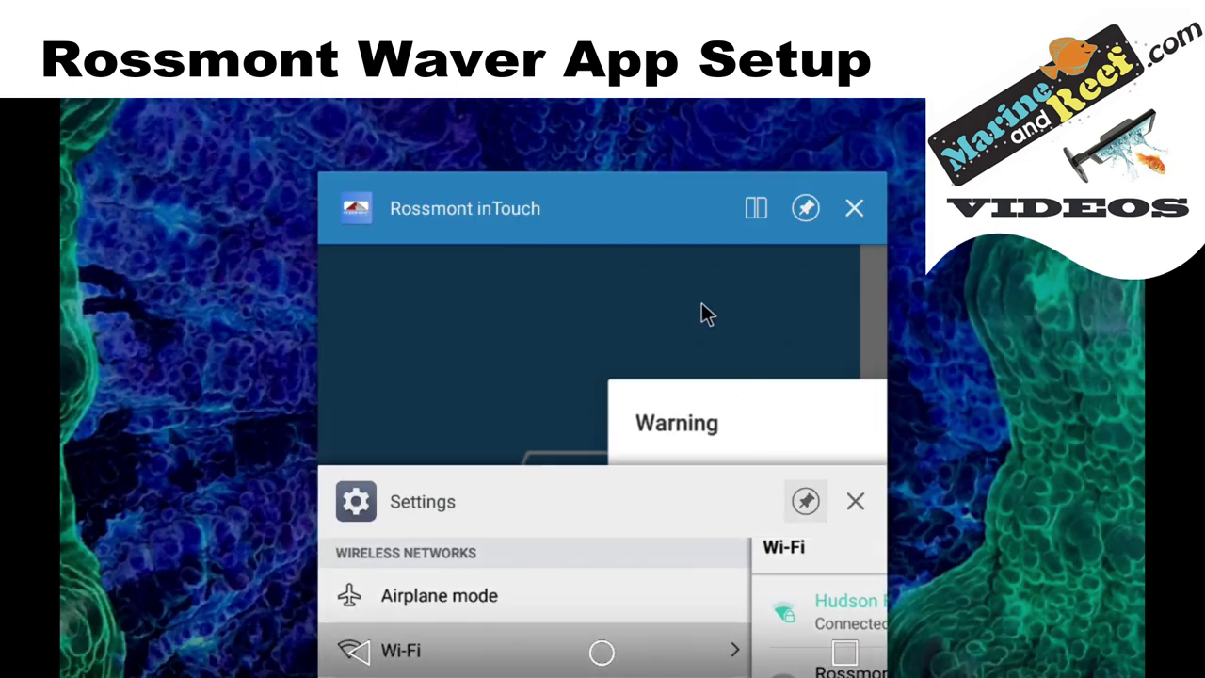
{"action": "left_click", "coordinate": [701, 302]}
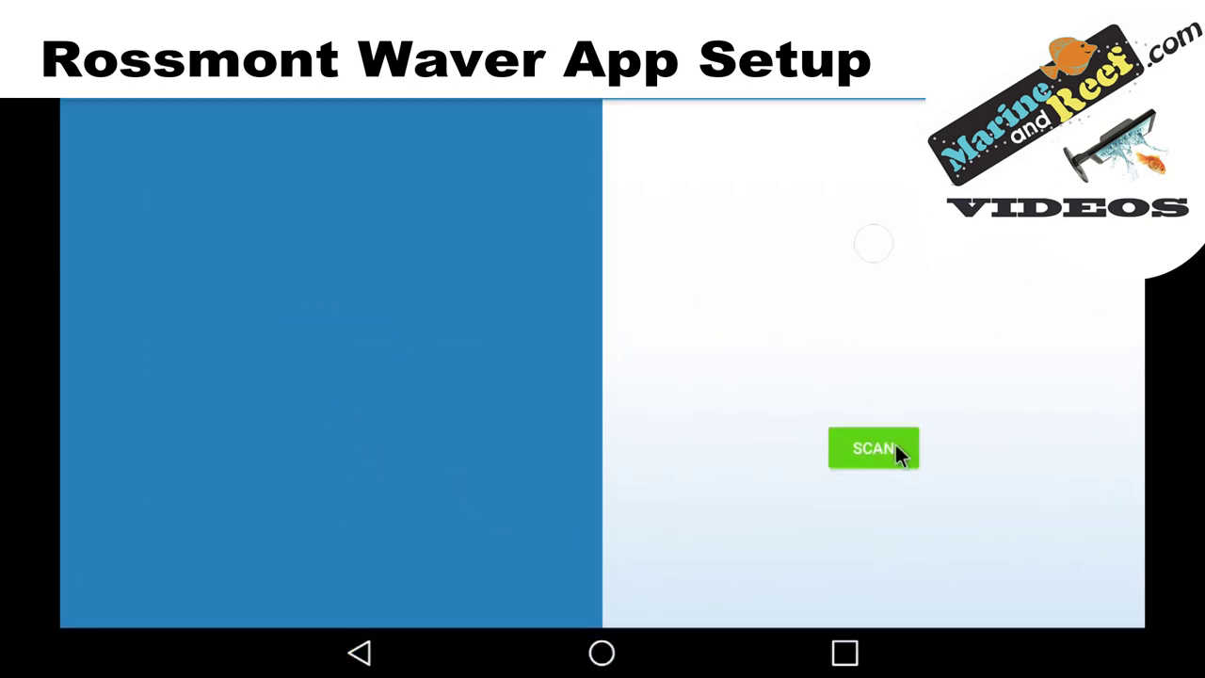
{"action": "left_click", "coordinate": [893, 447]}
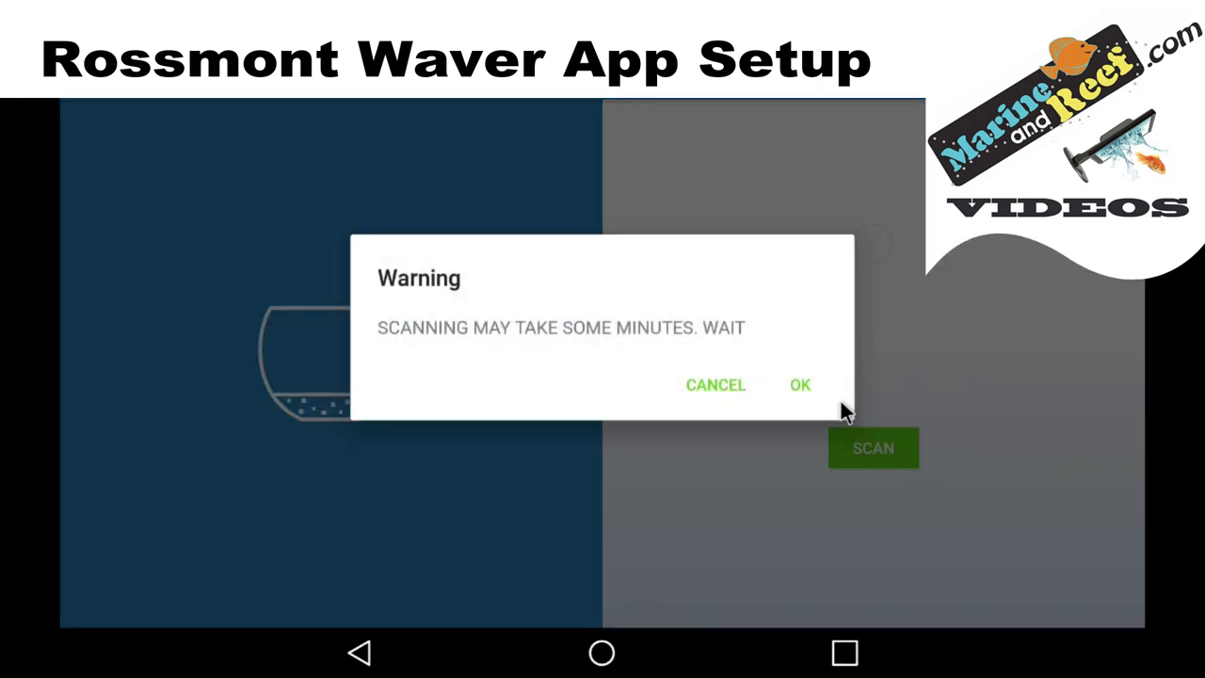
Accept the scanning-time warning and confirm the successful Waver connection.
{"action": "left_click", "coordinate": [816, 392]}
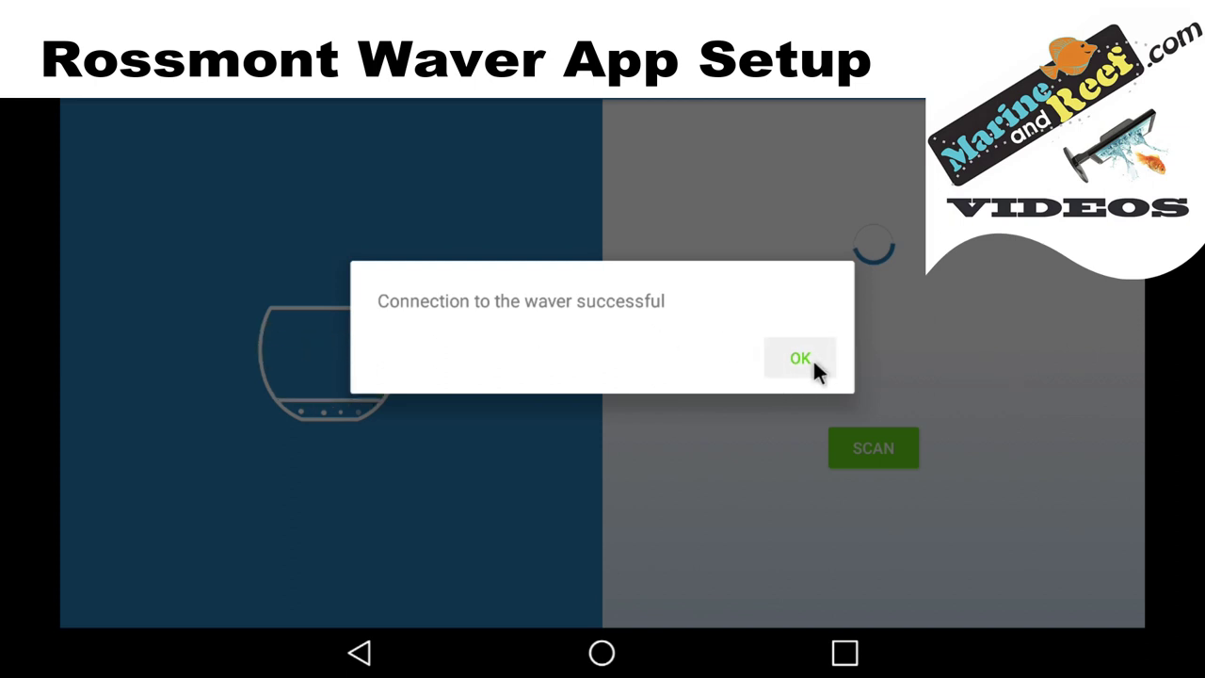
{"action": "left_click", "coordinate": [801, 359]}
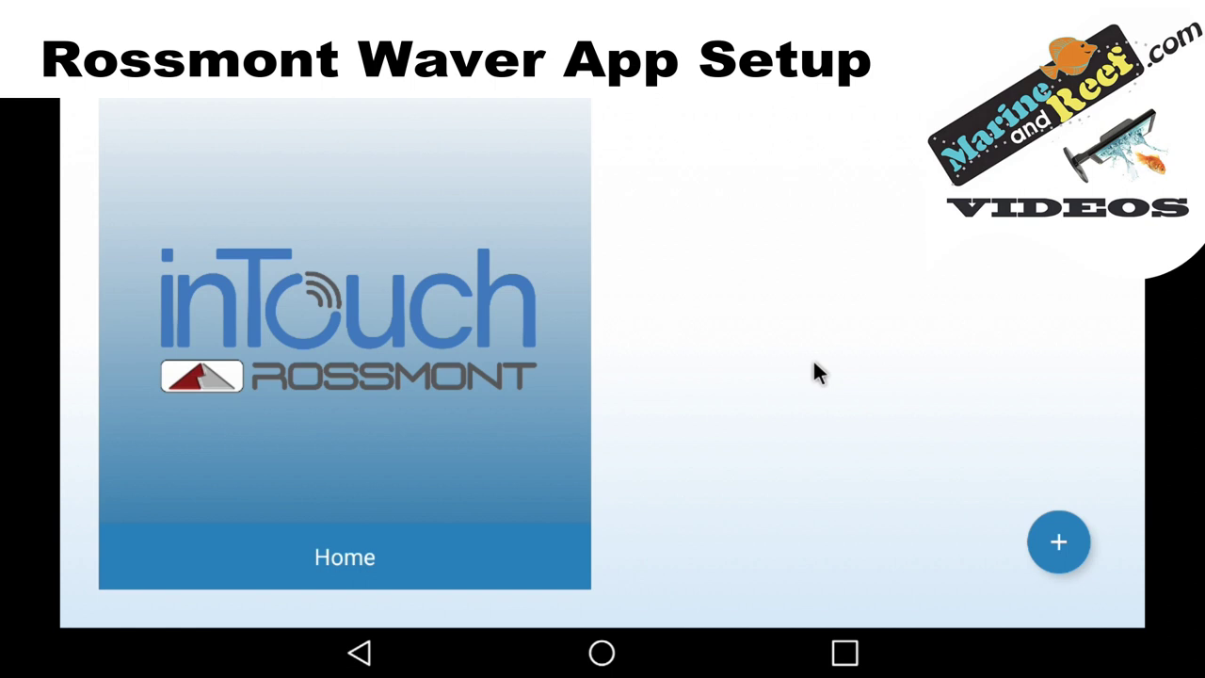